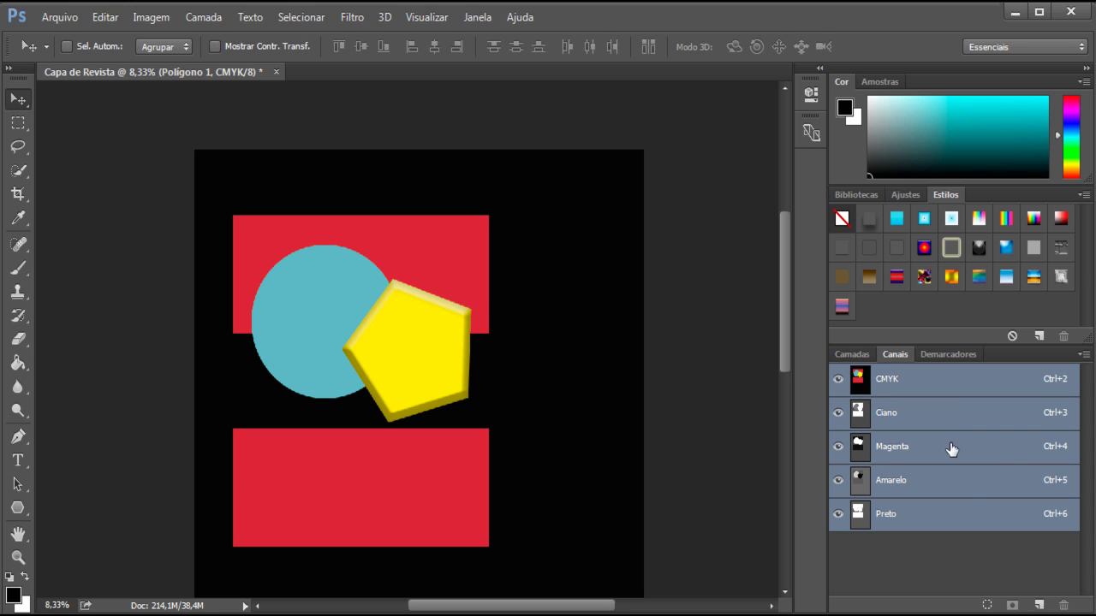
Toggle the Amarelo channel's visibility repeatedly to examine how it contributes to the shapes' colours, ending with it shown.
{"action": "left_click", "coordinate": [838, 482]}
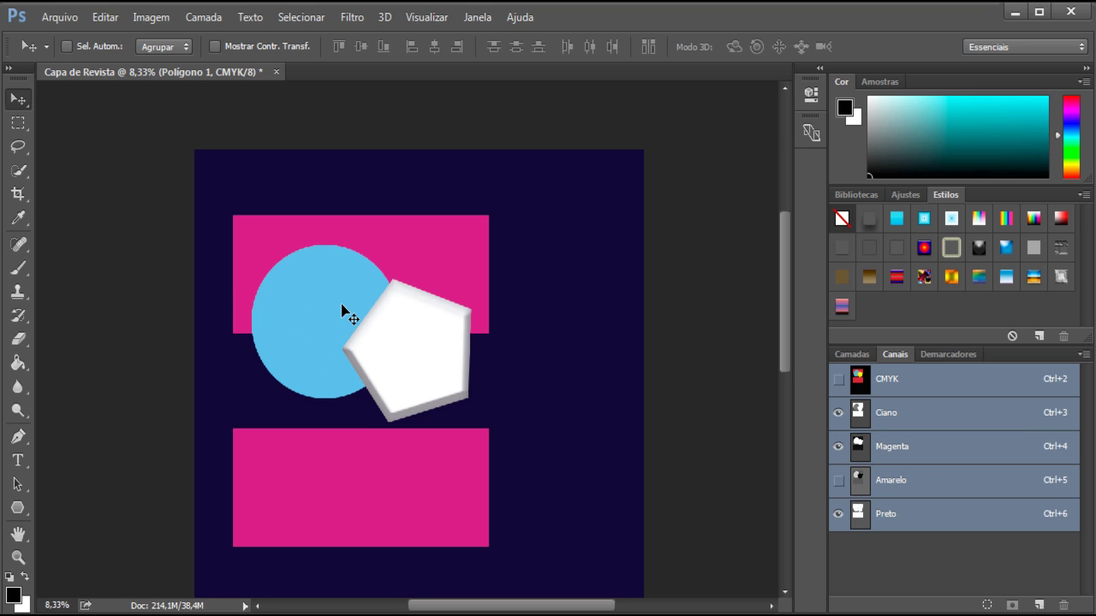
{"action": "left_click", "coordinate": [837, 481]}
{"action": "left_click", "coordinate": [837, 482]}
{"action": "left_click", "coordinate": [838, 482]}
{"action": "left_click", "coordinate": [838, 482]}
{"action": "left_click", "coordinate": [838, 482]}
{"action": "left_click", "coordinate": [838, 482]}
{"action": "left_click", "coordinate": [838, 482]}
Toggle the Magenta channel's visibility repeatedly to examine how it affects the rectangles and background, ending with it shown.
{"action": "left_click", "coordinate": [838, 447]}
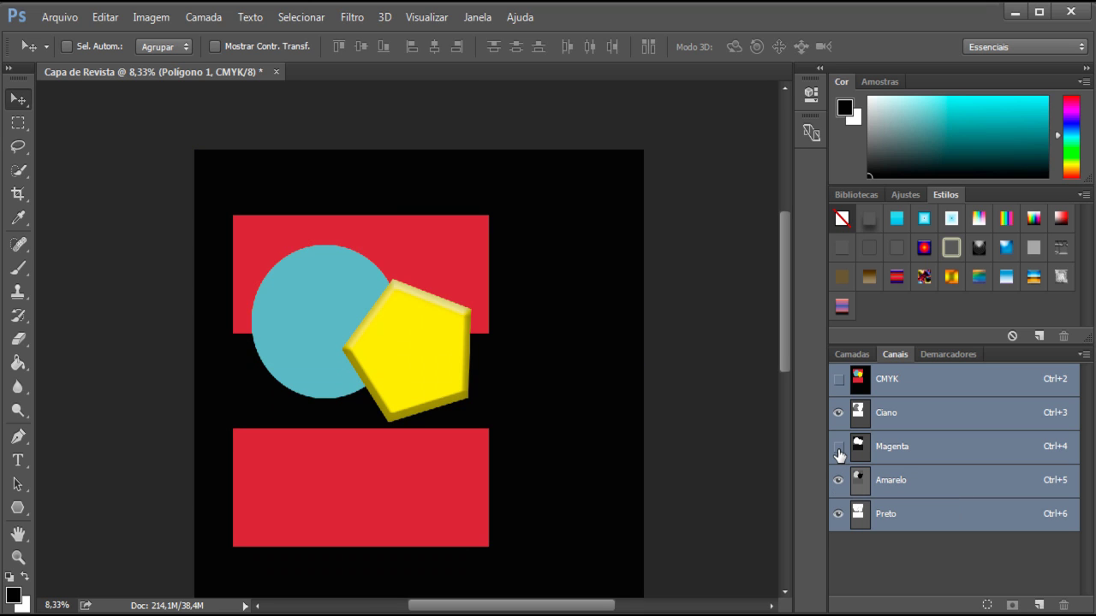
{"action": "left_click", "coordinate": [838, 446]}
{"action": "left_click", "coordinate": [837, 447]}
{"action": "left_click", "coordinate": [838, 451]}
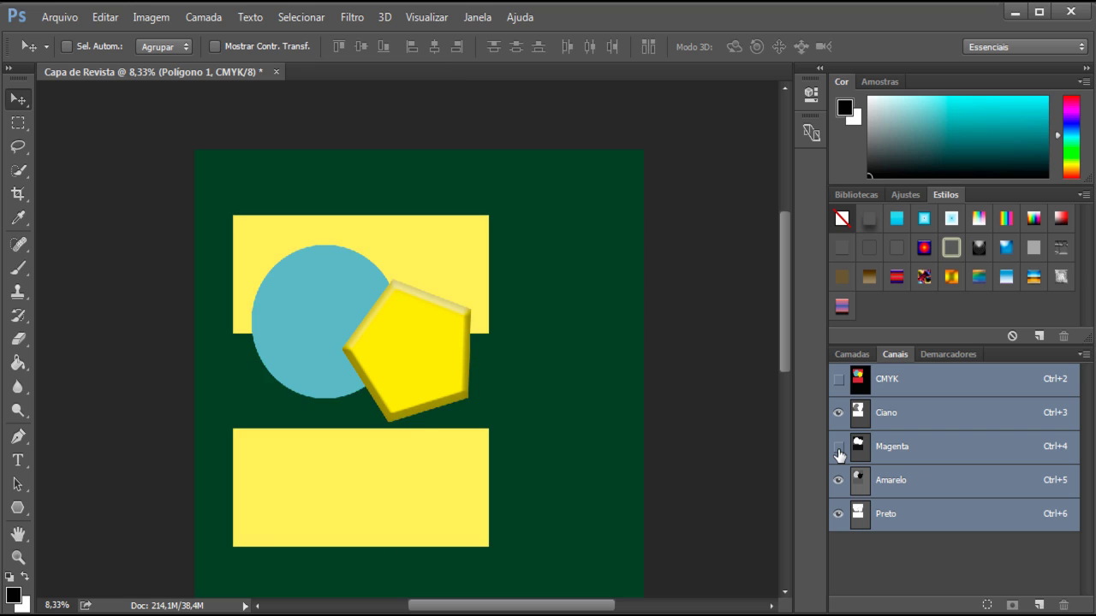
{"action": "left_click", "coordinate": [838, 451]}
{"action": "left_click", "coordinate": [838, 451]}
{"action": "left_click", "coordinate": [838, 451]}
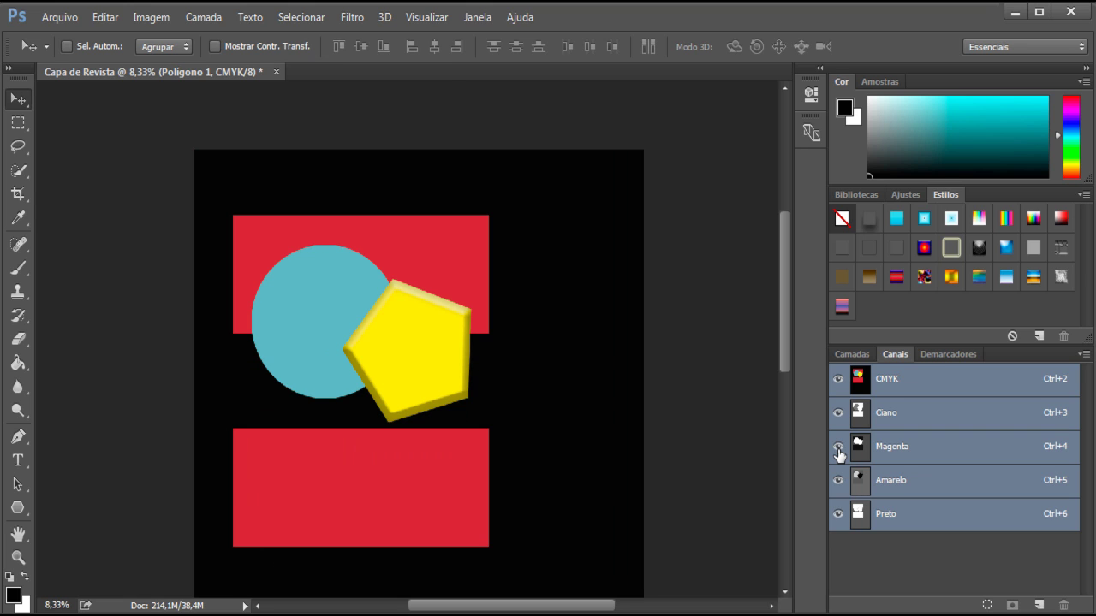
{"action": "left_click", "coordinate": [838, 451]}
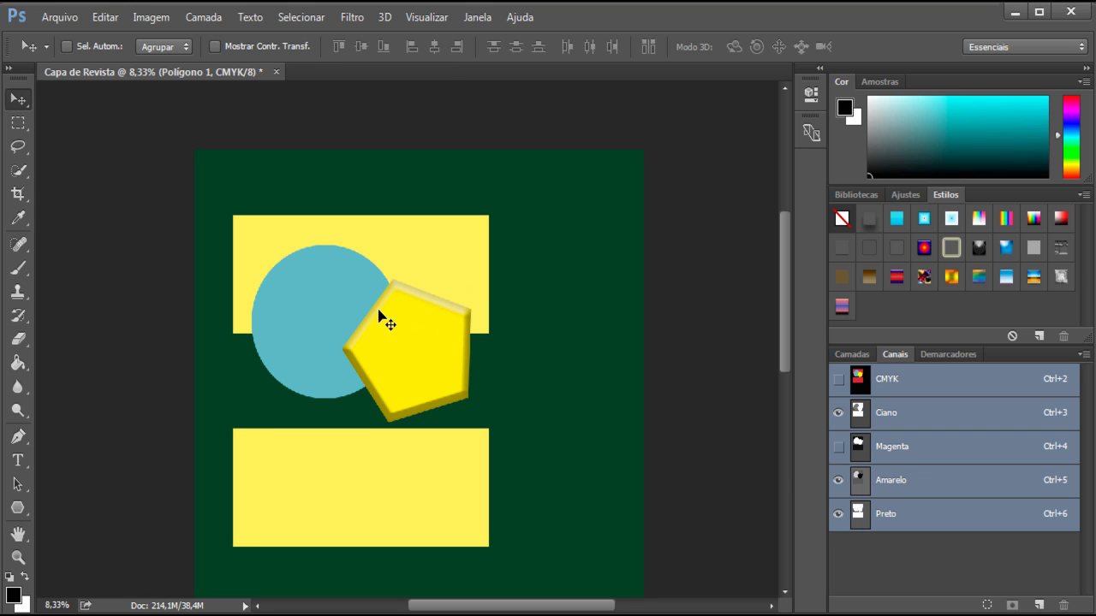
{"action": "left_click", "coordinate": [838, 449]}
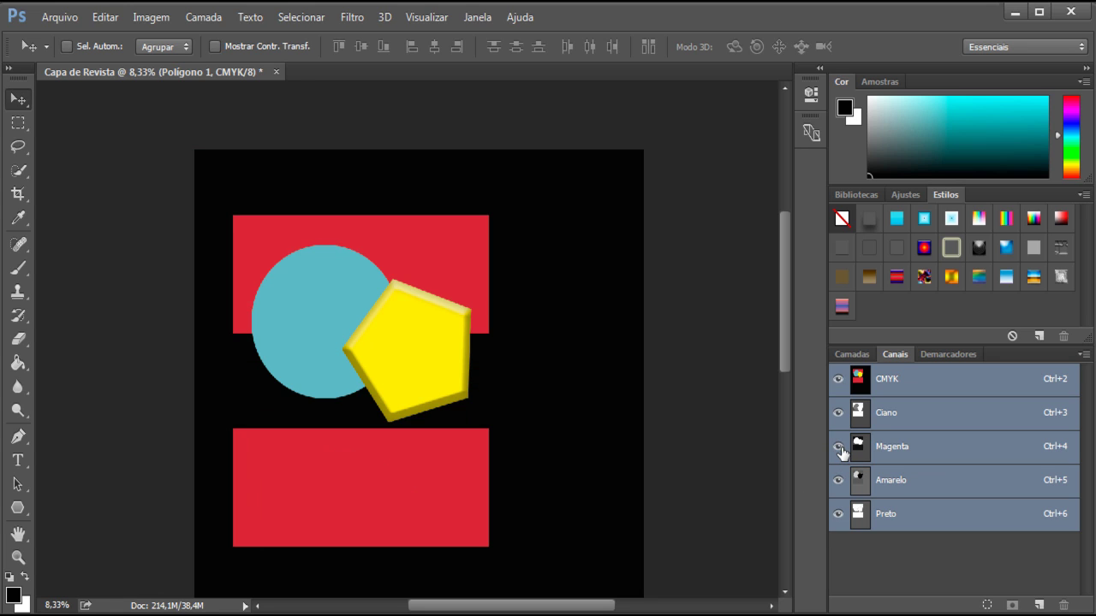
{"action": "left_click", "coordinate": [839, 449]}
{"action": "left_click", "coordinate": [838, 448]}
Check the colour mode setting for a new document, leaving without creating one.
{"action": "left_click", "coordinate": [60, 17]}
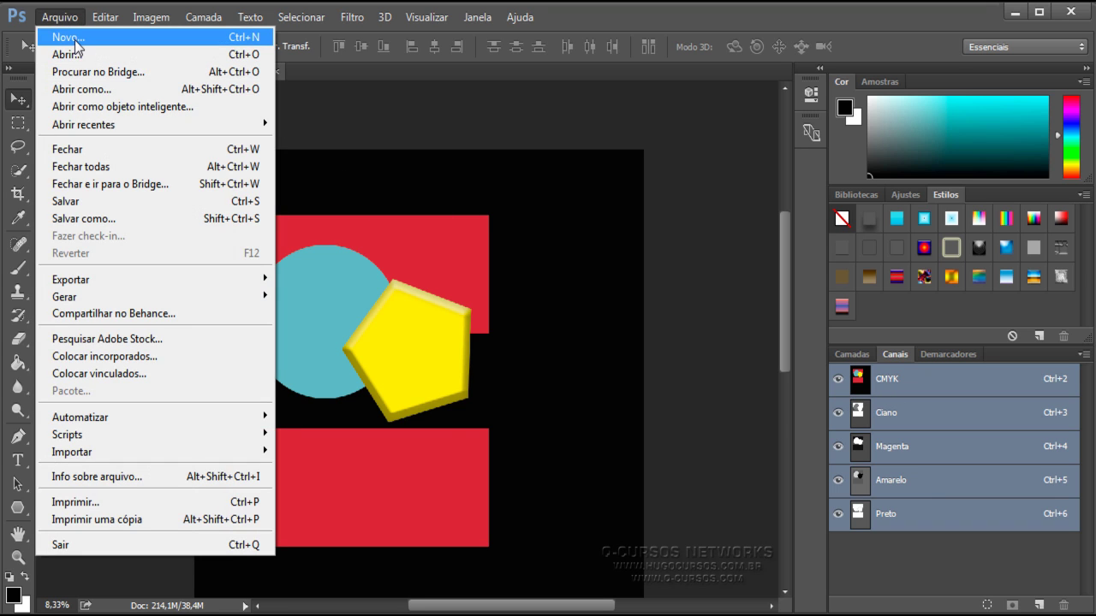
{"action": "left_click", "coordinate": [51, 36]}
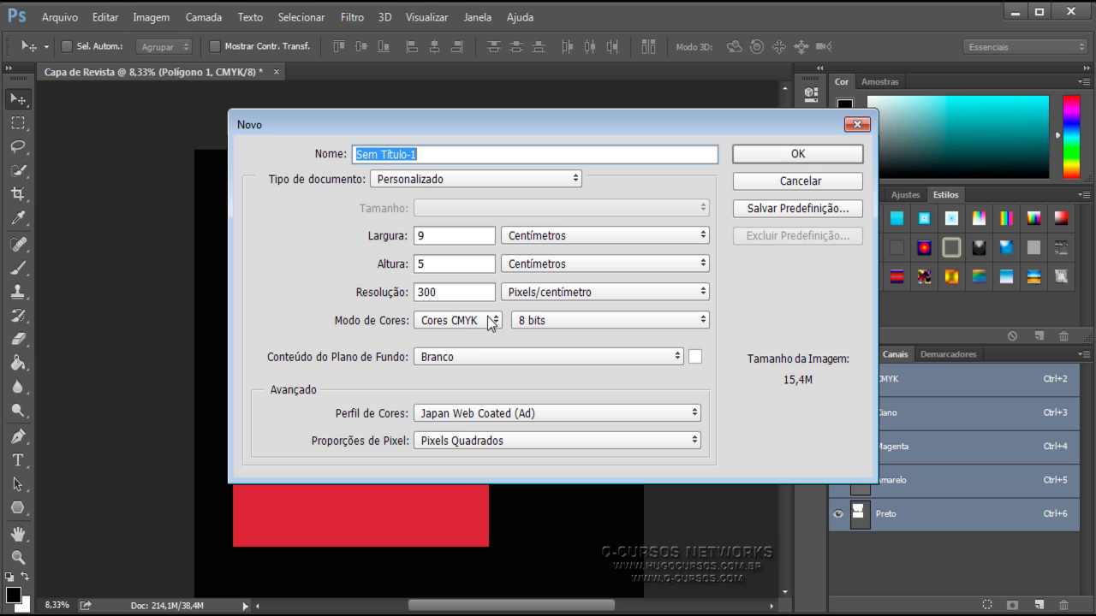
{"action": "left_click", "coordinate": [794, 182]}
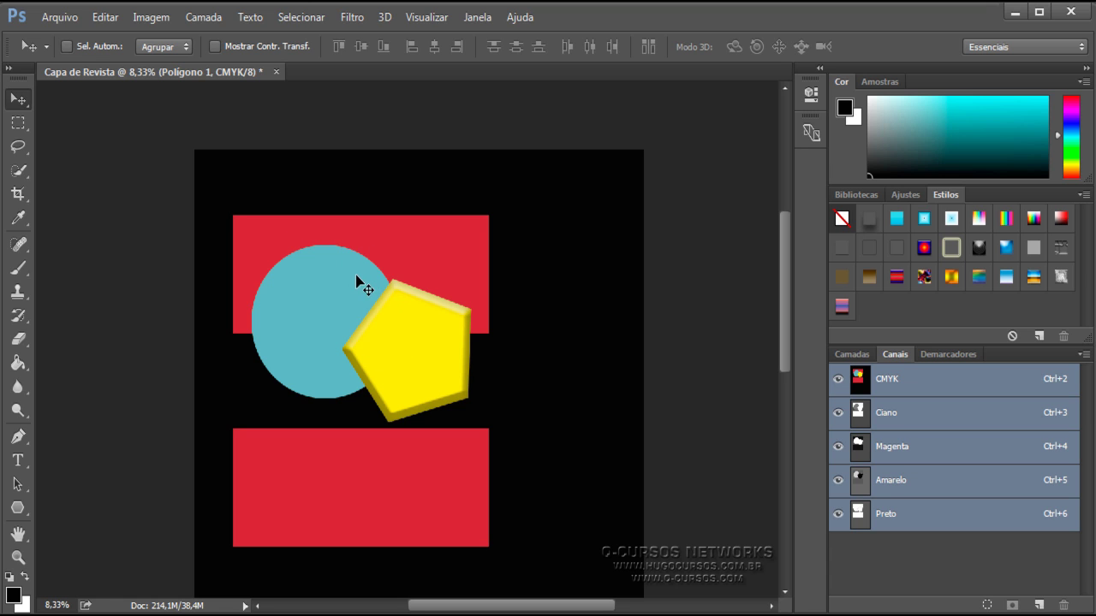
Review the list of image adjustment commands without applying any.
{"action": "left_click", "coordinate": [162, 20]}
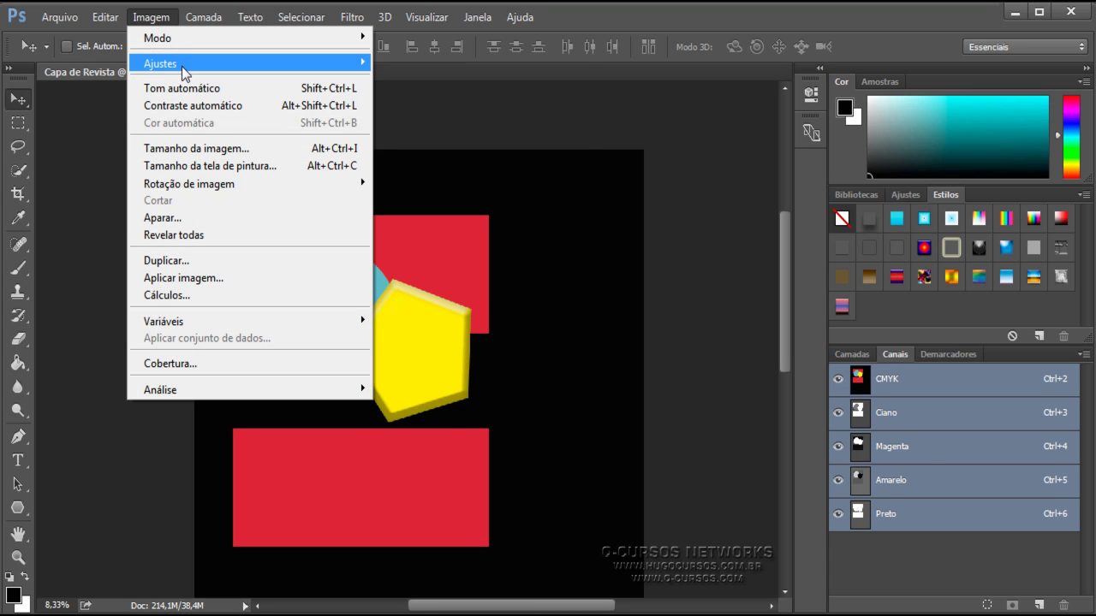
{"action": "mouse_move", "coordinate": [183, 64]}
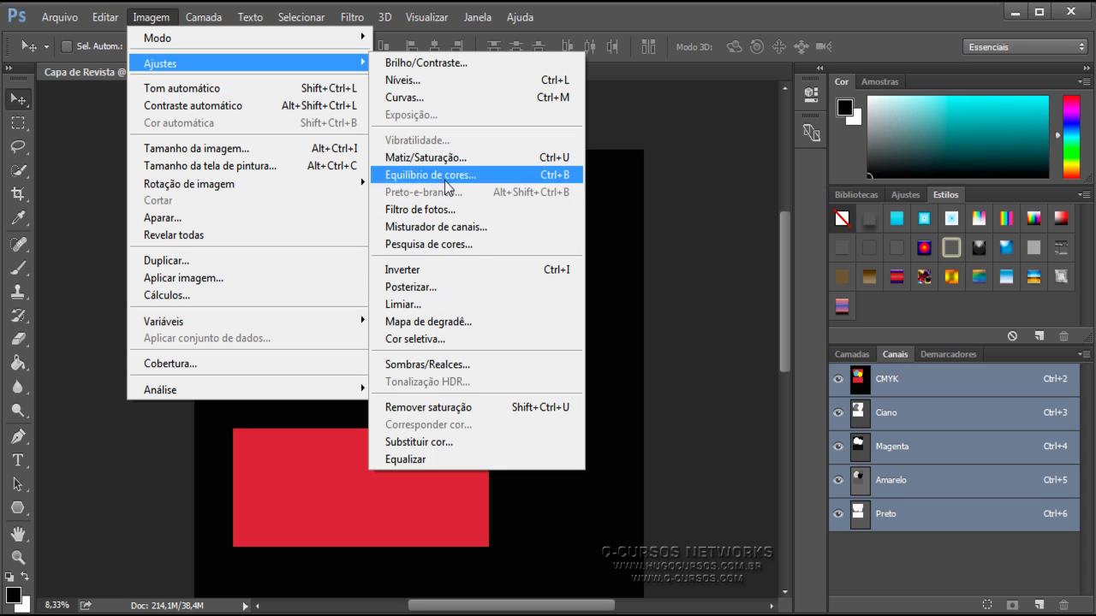
{"action": "left_click", "coordinate": [468, 149]}
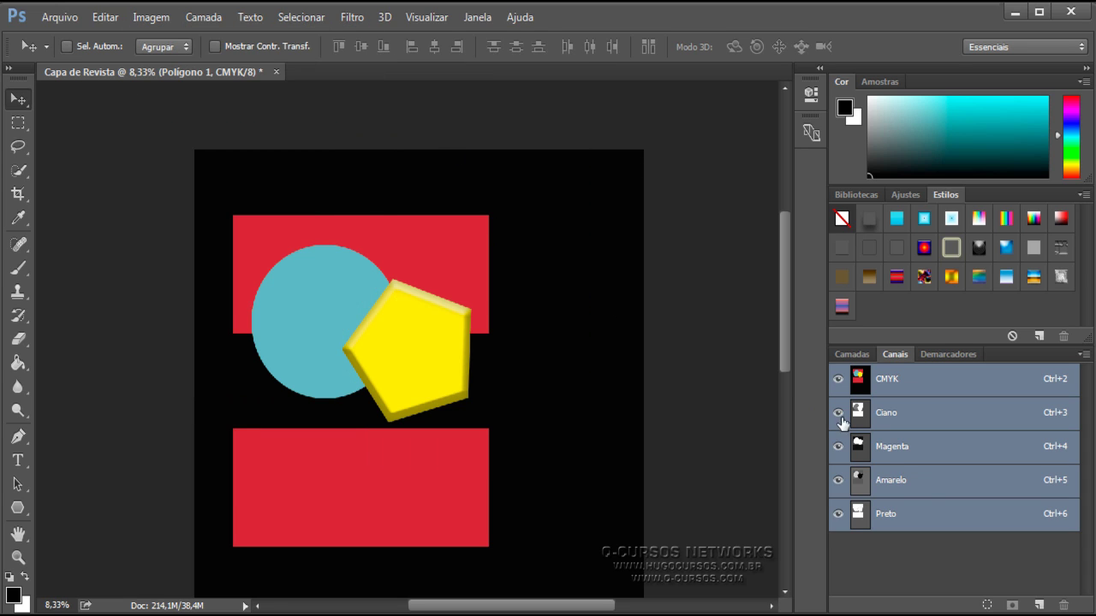
Display the document's layers instead of its channels, and open the Creative Cloud libraries in an enlarged area.
{"action": "left_click", "coordinate": [945, 355]}
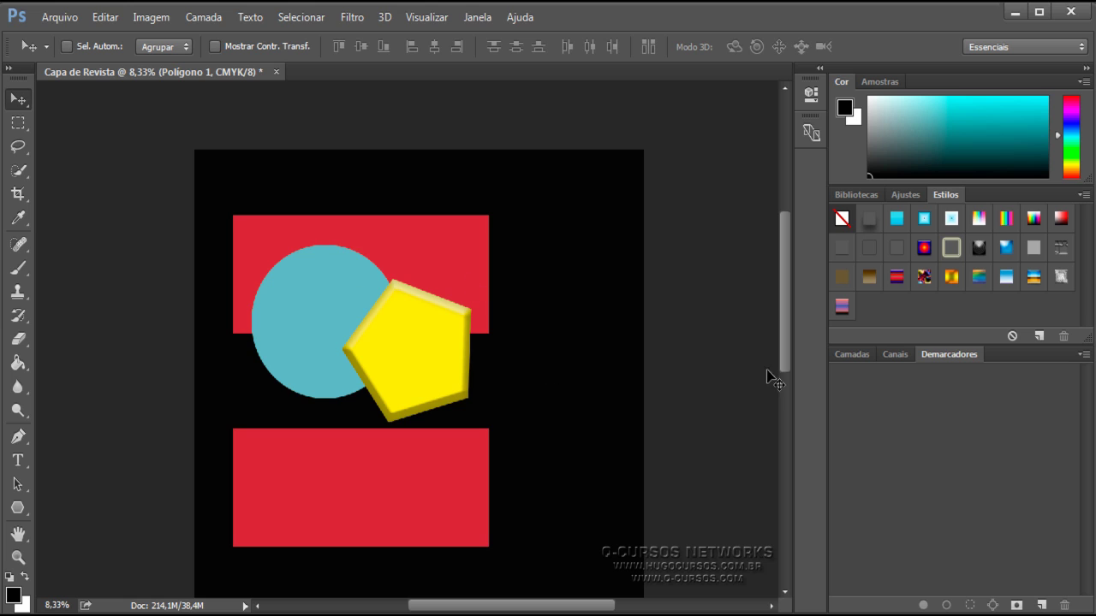
{"action": "left_click", "coordinate": [861, 356]}
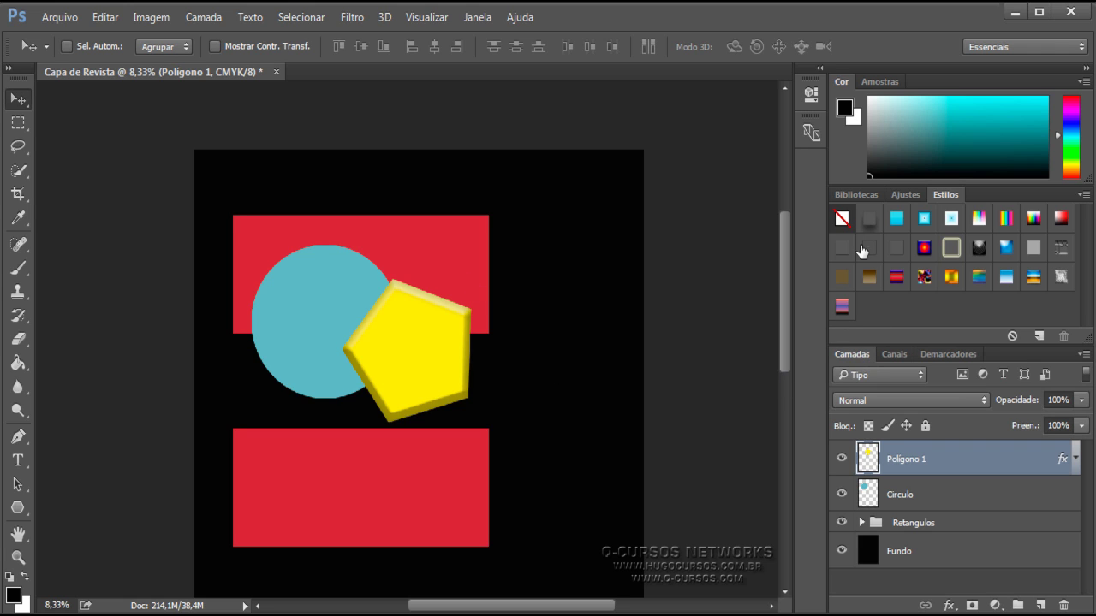
{"action": "left_click", "coordinate": [856, 195]}
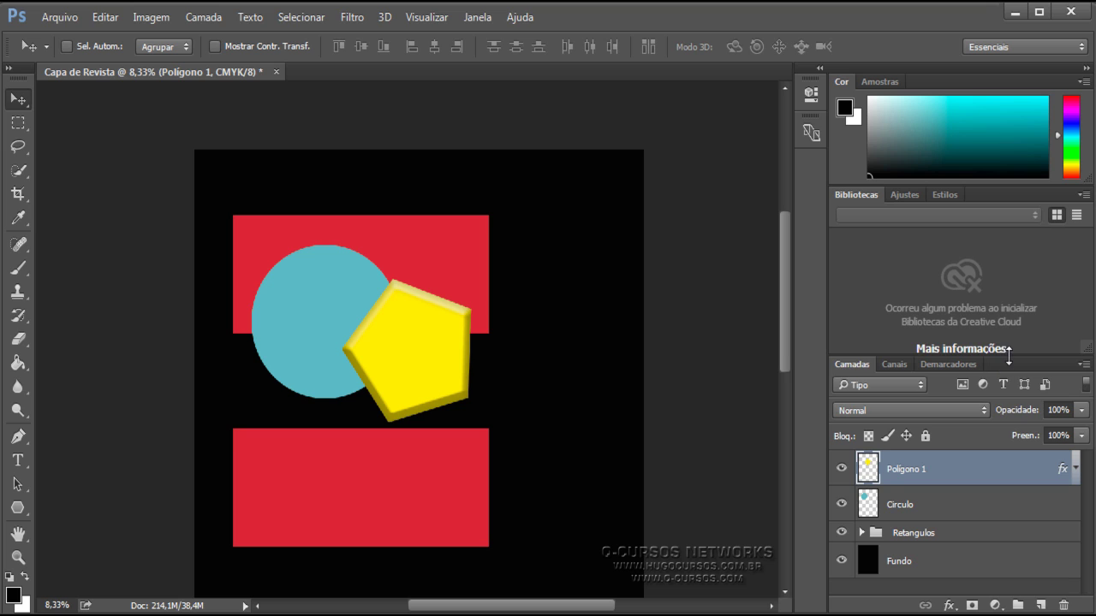
{"action": "left_click_drag", "start_coordinate": [1010, 354], "coordinate": [1010, 410]}
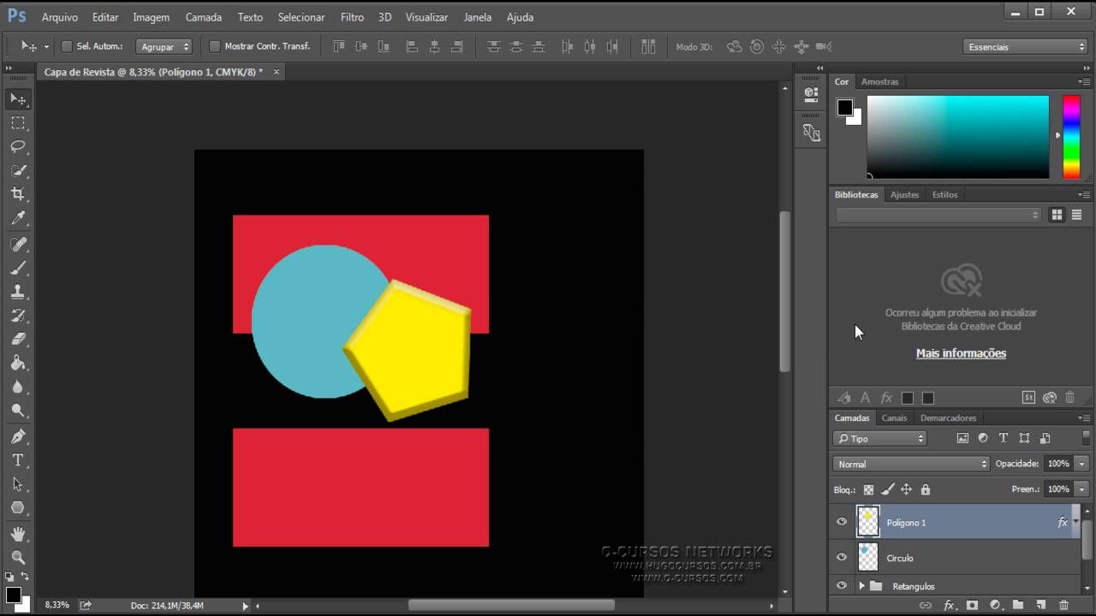
Review the adjustments that can be added and bring up the preset layer styles.
{"action": "left_click", "coordinate": [904, 196]}
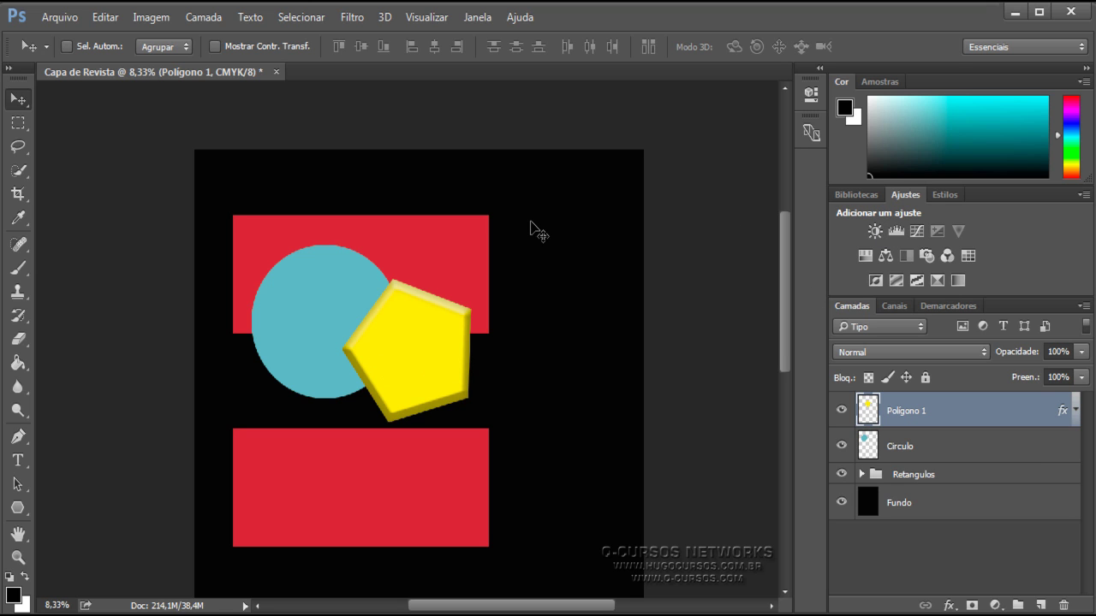
{"action": "left_click", "coordinate": [150, 18]}
{"action": "mouse_move", "coordinate": [198, 65]}
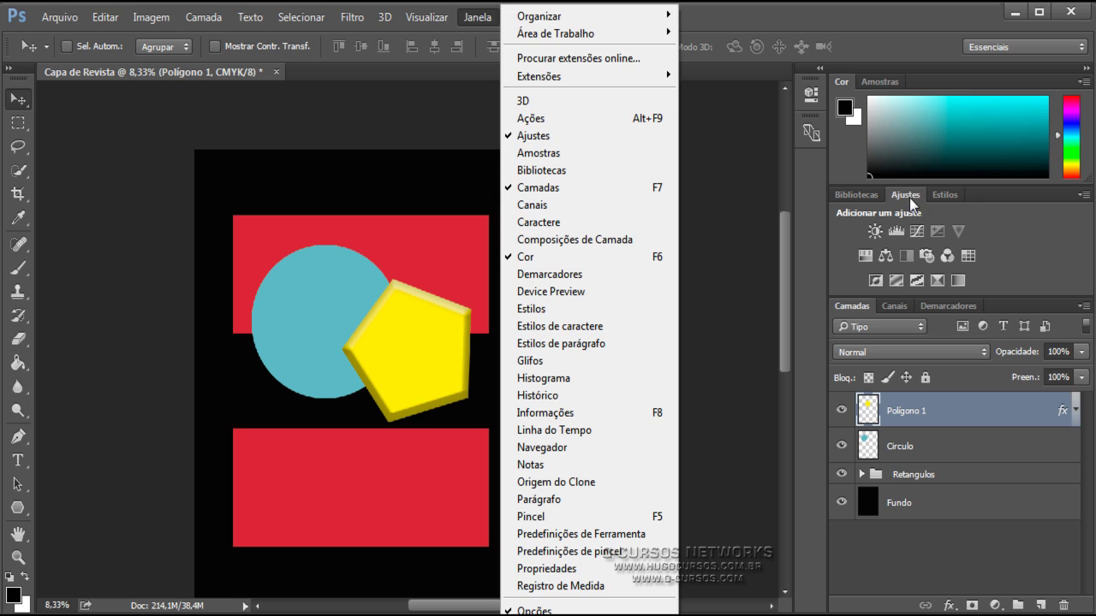
{"action": "left_click", "coordinate": [909, 198]}
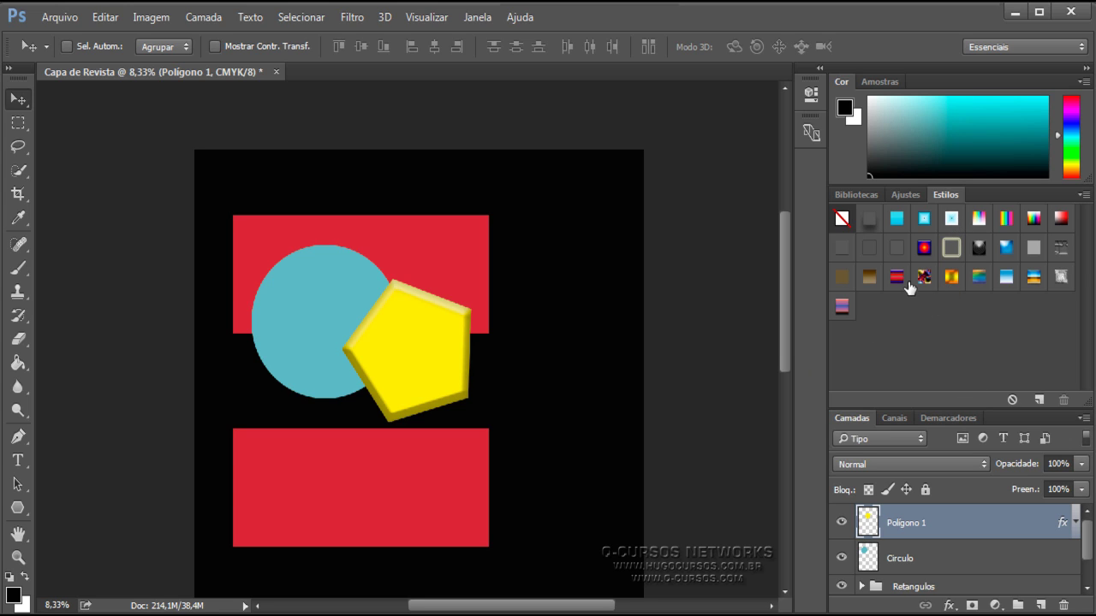
Try several preset styles on the Polígono 1 layer, ending with the speckled white texture style.
{"action": "left_click", "coordinate": [979, 249]}
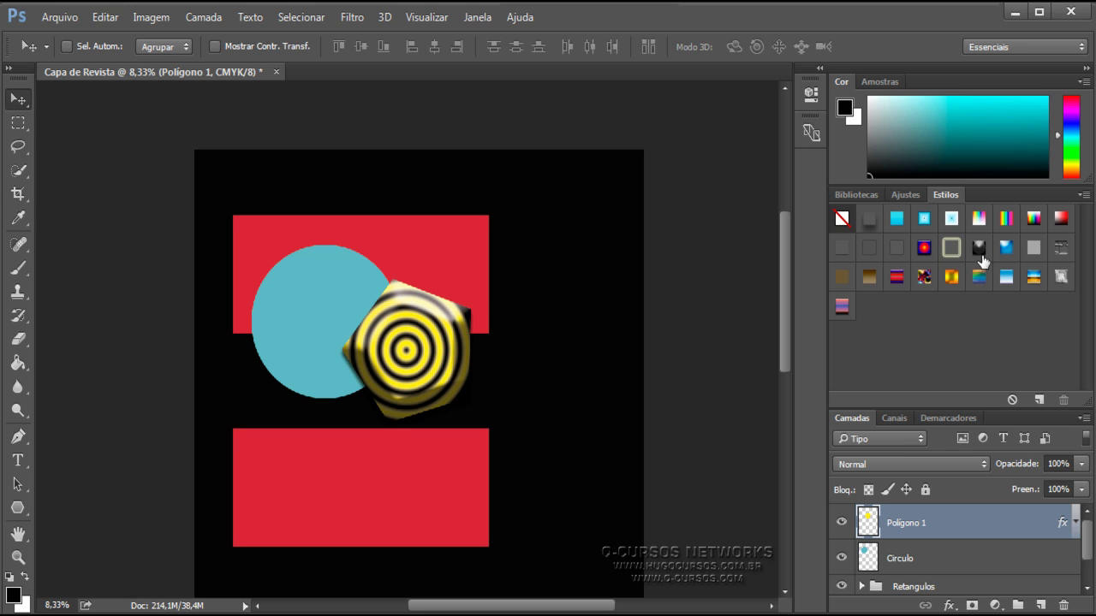
{"action": "left_click", "coordinate": [952, 246]}
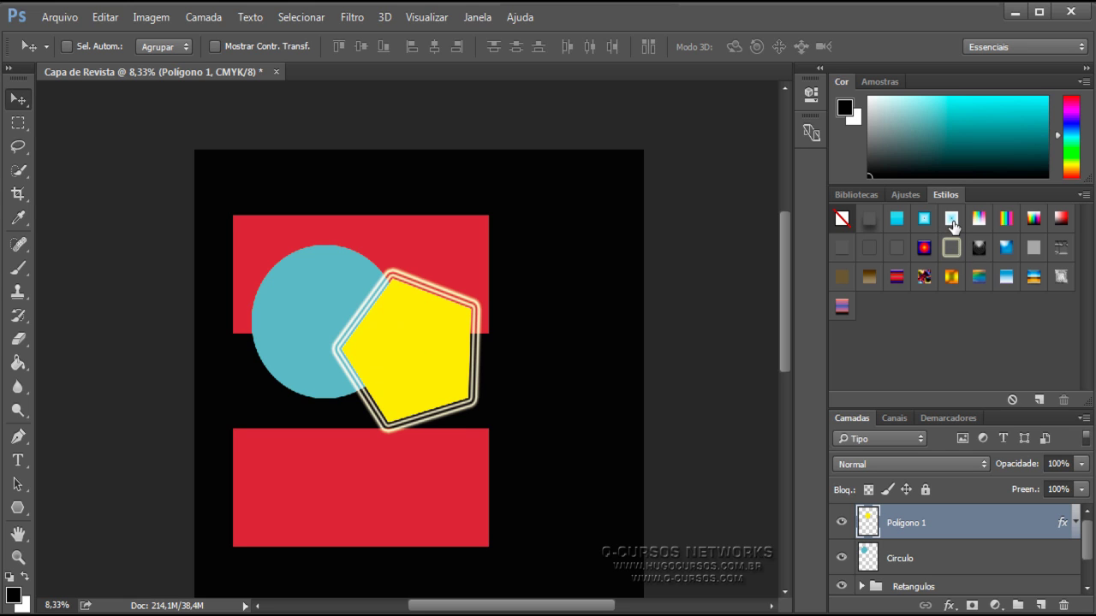
{"action": "left_click", "coordinate": [952, 223]}
{"action": "left_click", "coordinate": [983, 223]}
{"action": "left_click", "coordinate": [1034, 223]}
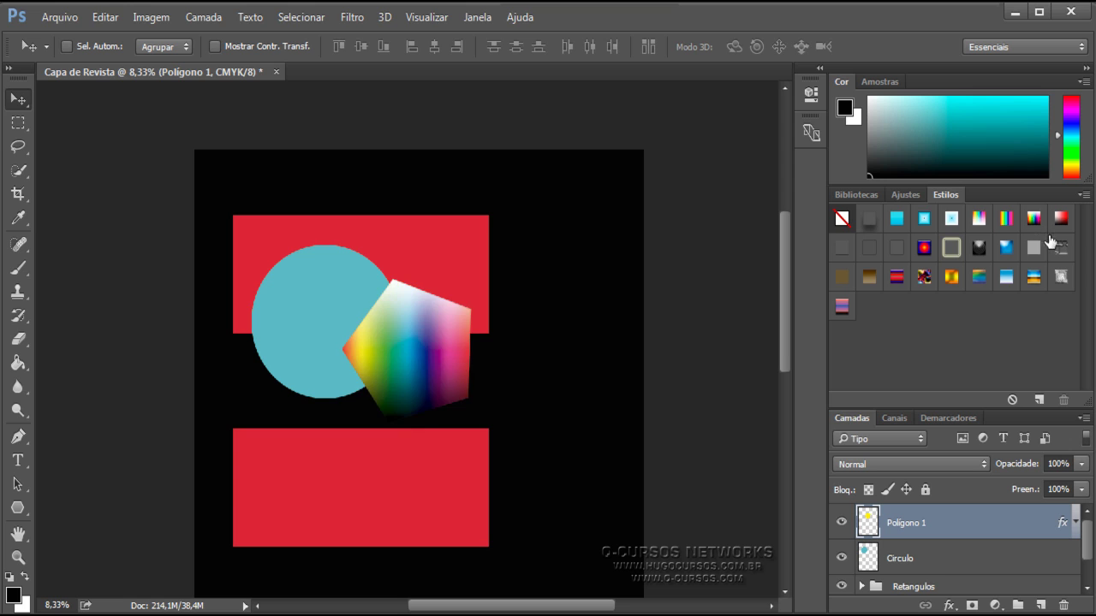
{"action": "left_click", "coordinate": [1062, 247]}
{"action": "left_click", "coordinate": [1031, 278]}
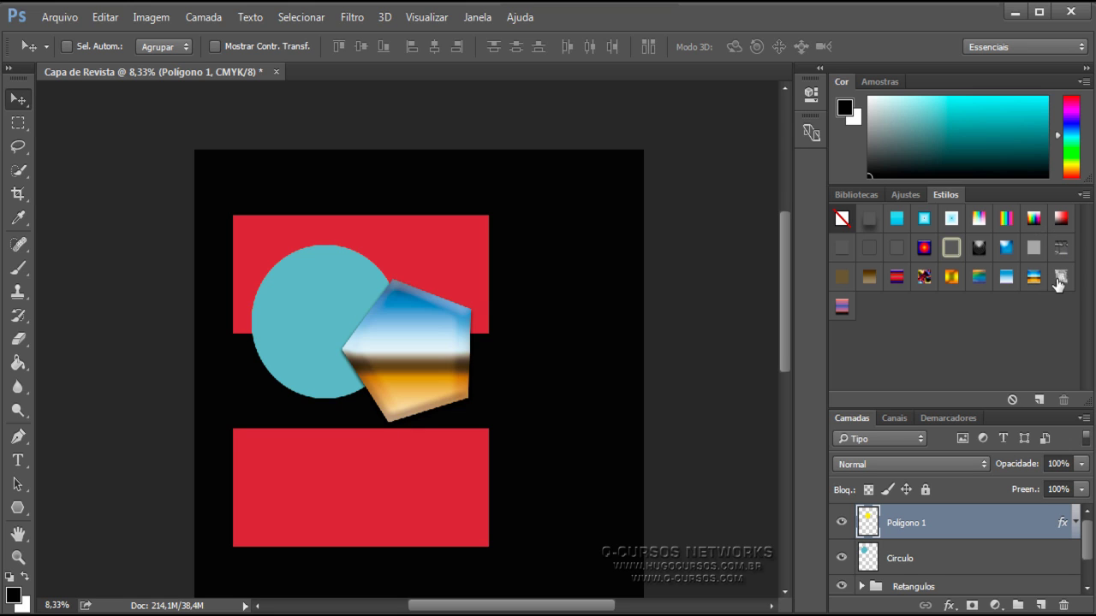
{"action": "left_click", "coordinate": [1060, 278]}
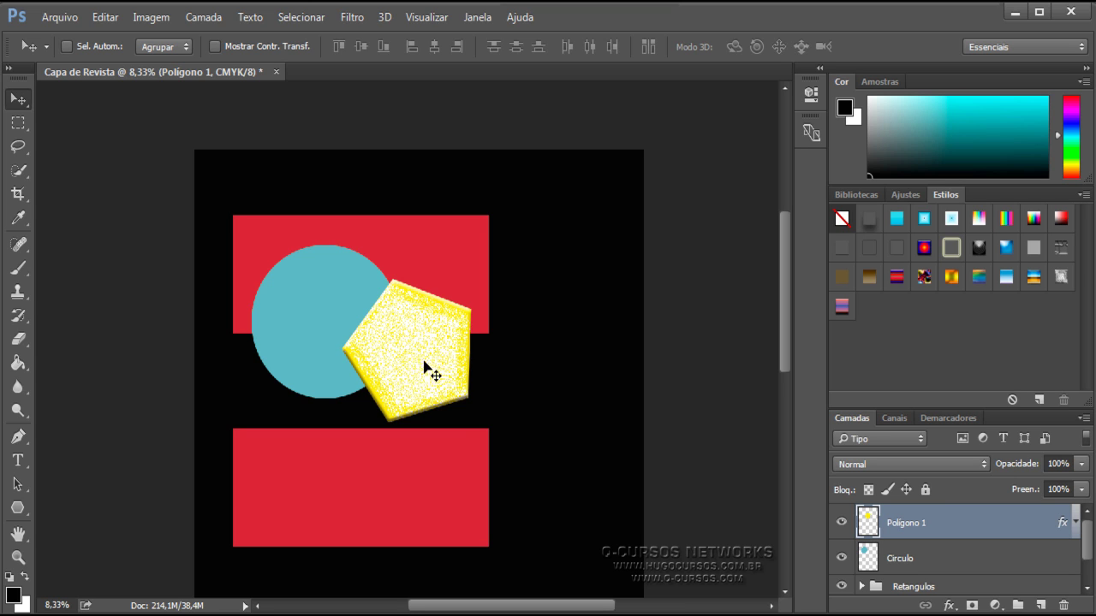
Inspect the blending options and active effects of the Polígono 1 layer, discarding any changes.
{"action": "right_click", "coordinate": [906, 529]}
{"action": "left_click", "coordinate": [611, 118]}
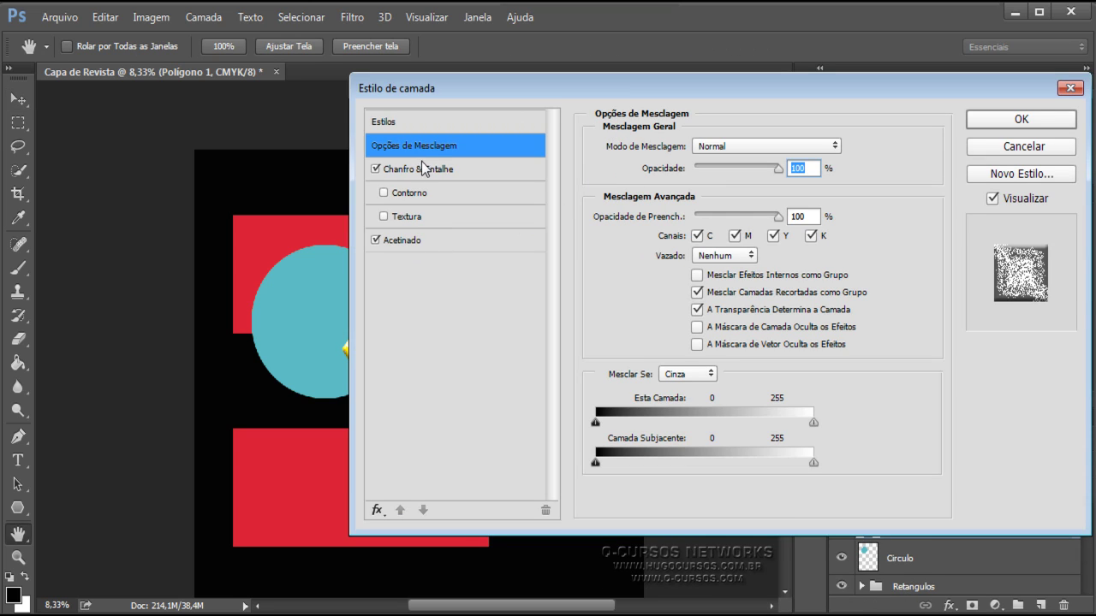
{"action": "left_click_drag", "start_coordinate": [516, 89], "coordinate": [695, 101]}
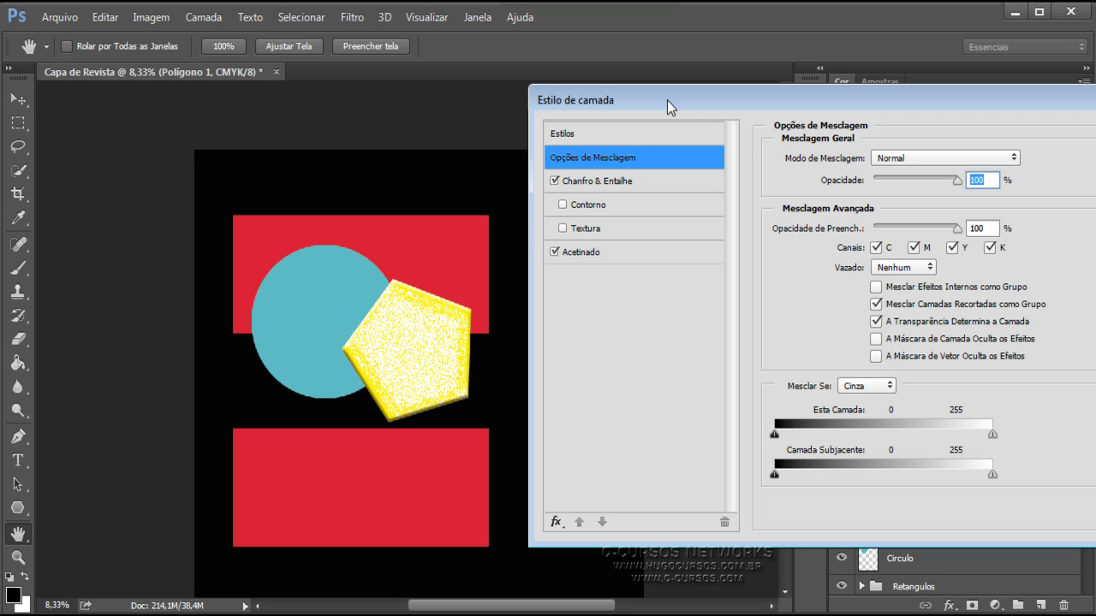
{"action": "left_click_drag", "start_coordinate": [667, 100], "coordinate": [499, 89]}
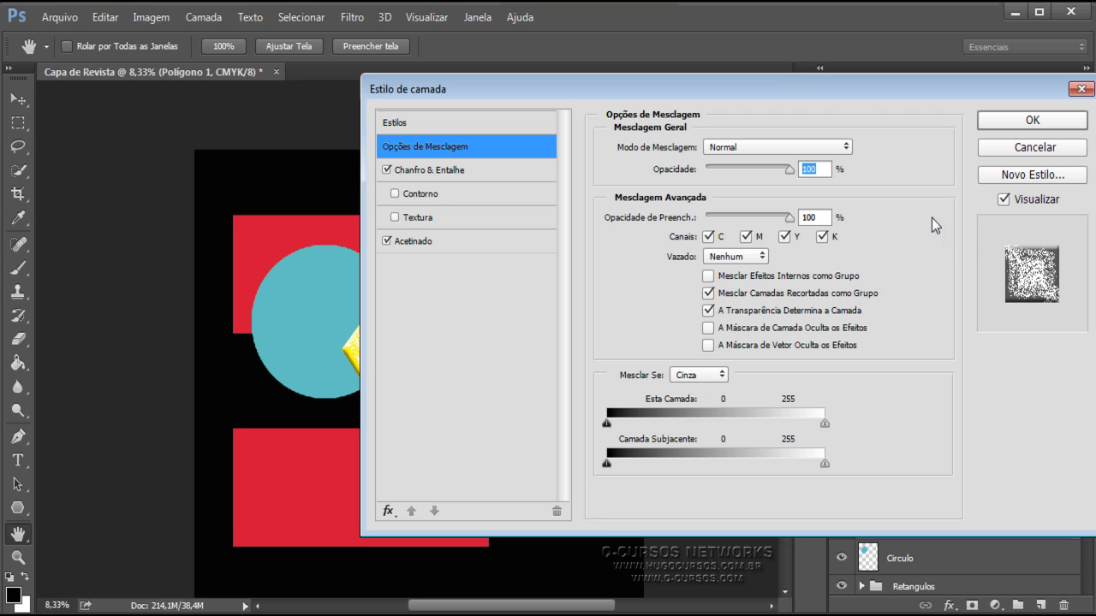
{"action": "left_click", "coordinate": [1027, 149]}
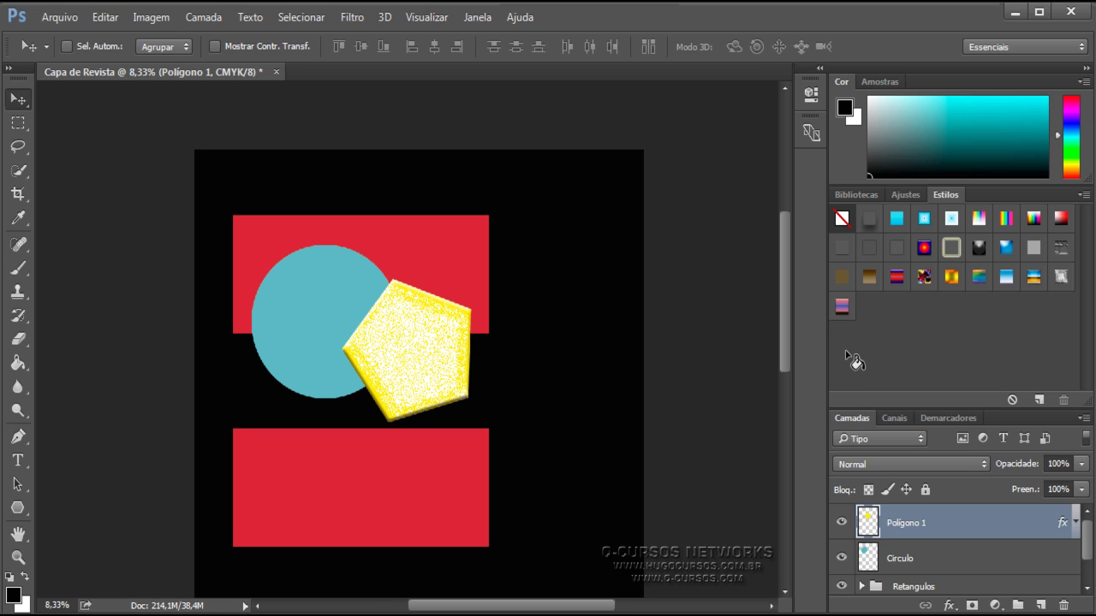
Apply the preset style with dark concentric rings to the Circulo layer.
{"action": "left_click", "coordinate": [900, 560]}
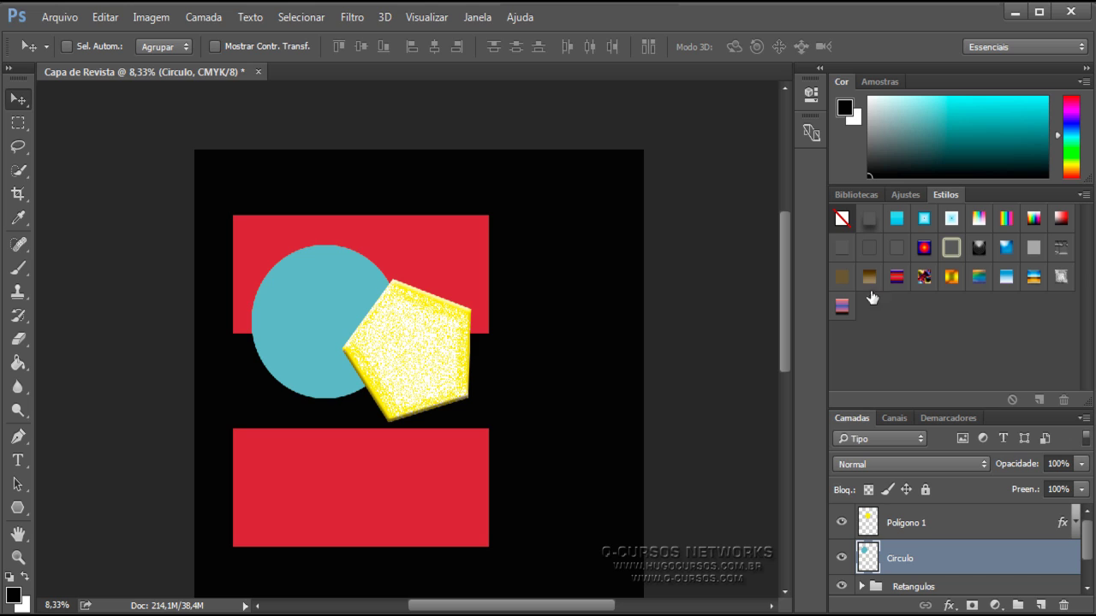
{"action": "left_click", "coordinate": [978, 244]}
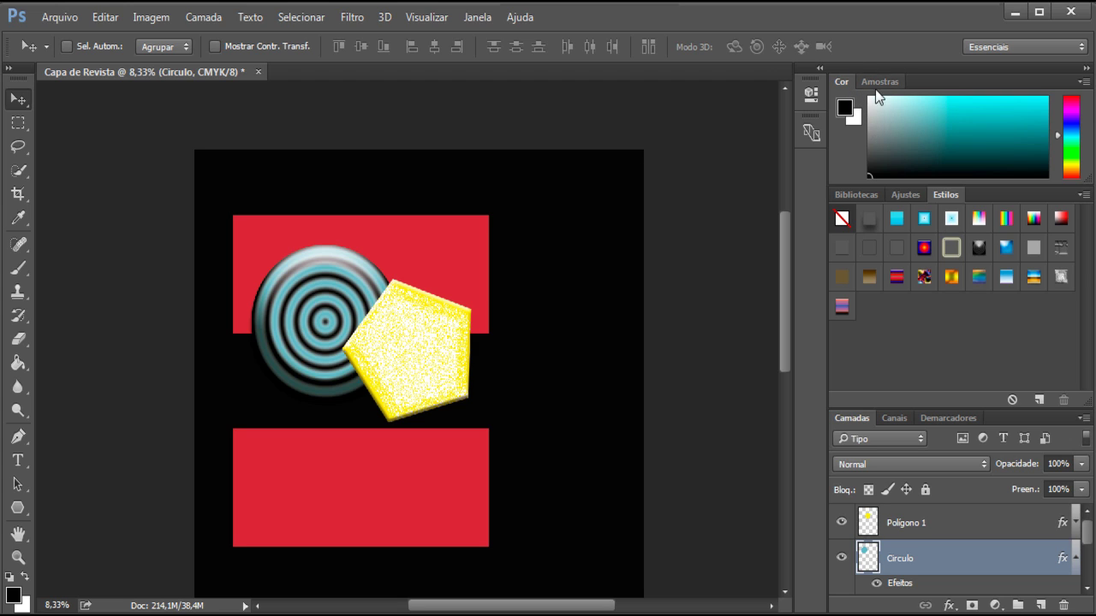
Set the foreground colour to teal (3b8084) and inspect its values in the Color Picker.
{"action": "left_click", "coordinate": [969, 136]}
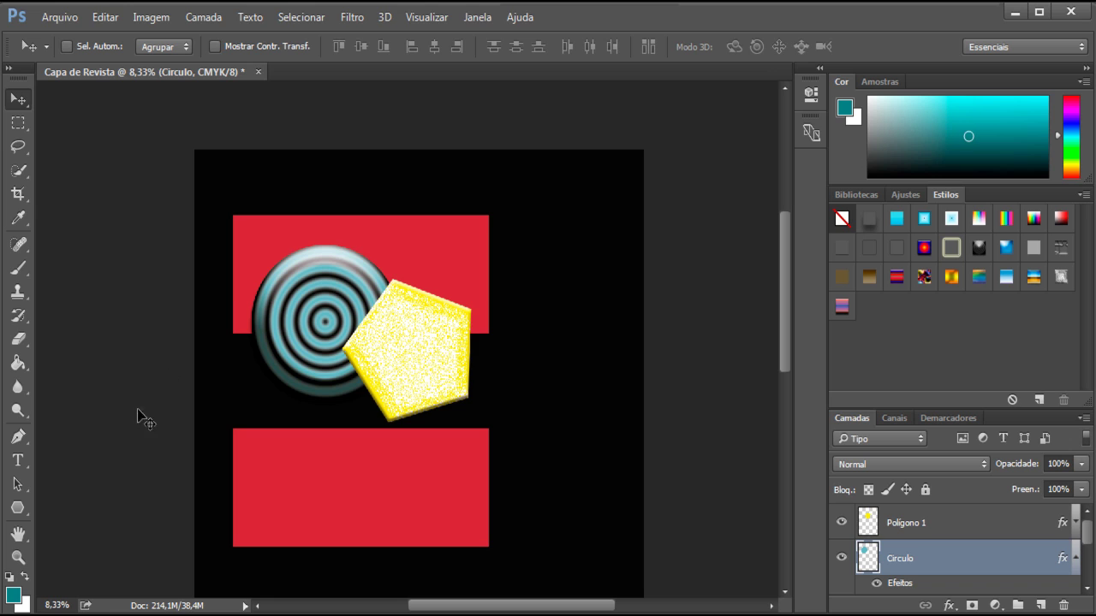
{"action": "left_click", "coordinate": [12, 596]}
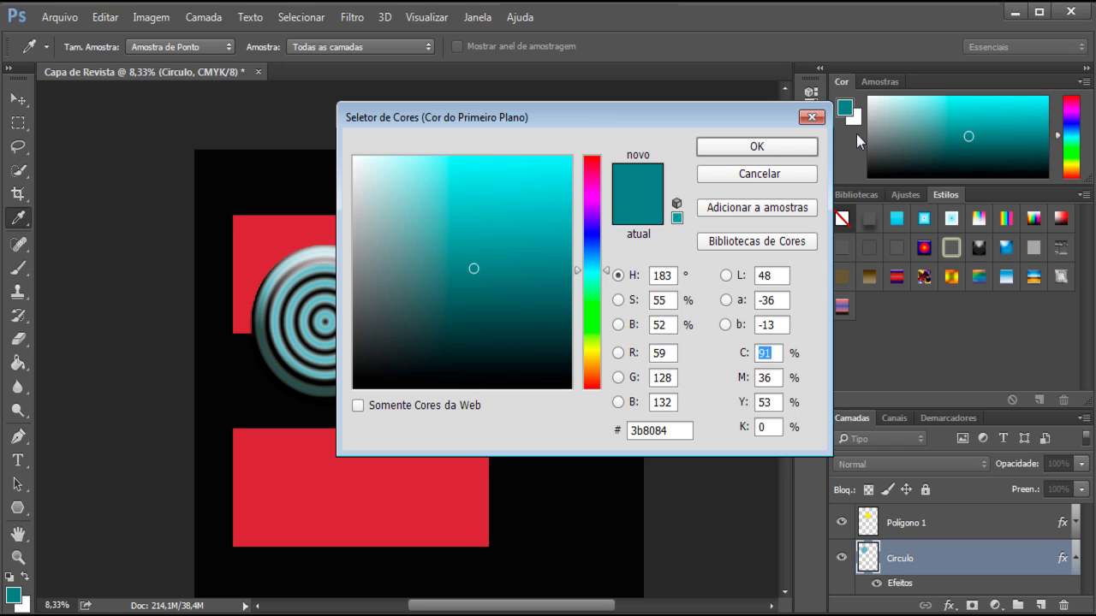
Try a few colour swatches for the foreground, ending with pure blue.
{"action": "left_click", "coordinate": [880, 80]}
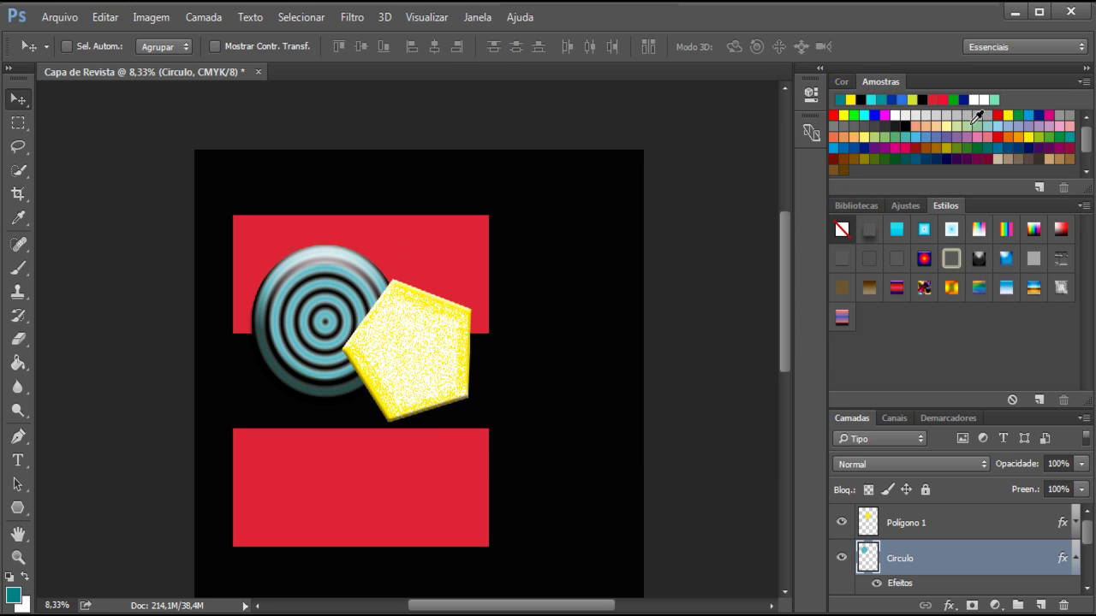
{"action": "left_click", "coordinate": [1044, 129]}
{"action": "left_click", "coordinate": [1044, 134]}
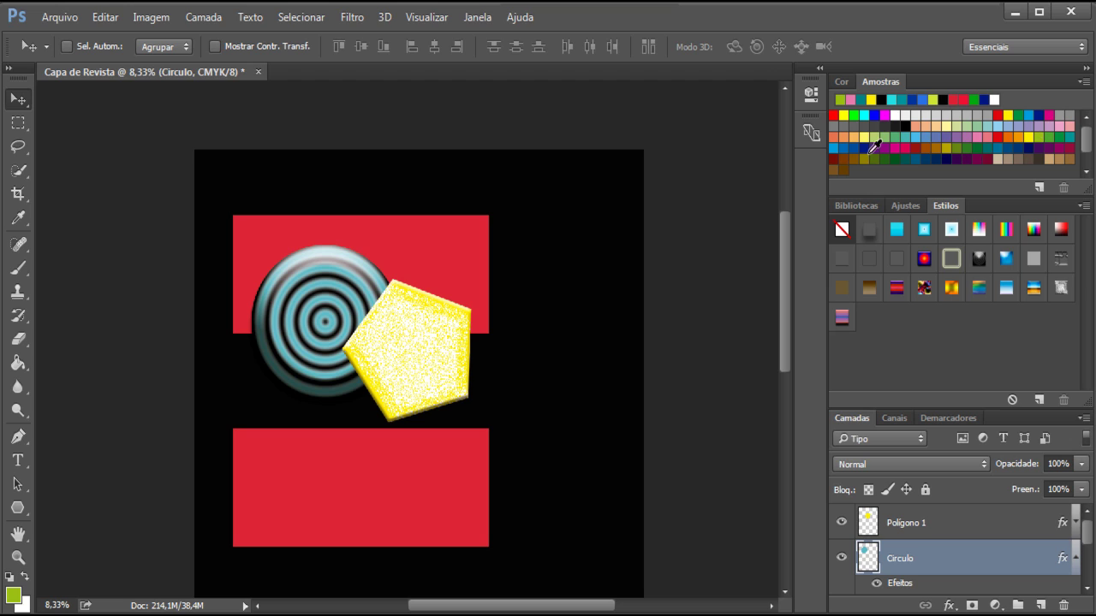
{"action": "left_click", "coordinate": [875, 115]}
Fill the upper rectangle on the Retângulo layer, inside the Retangulos group, with the blue foreground colour using the Paint Bucket.
{"action": "scroll", "coordinate": [1087, 556], "scroll_direction": "down", "scroll_amount": 5}
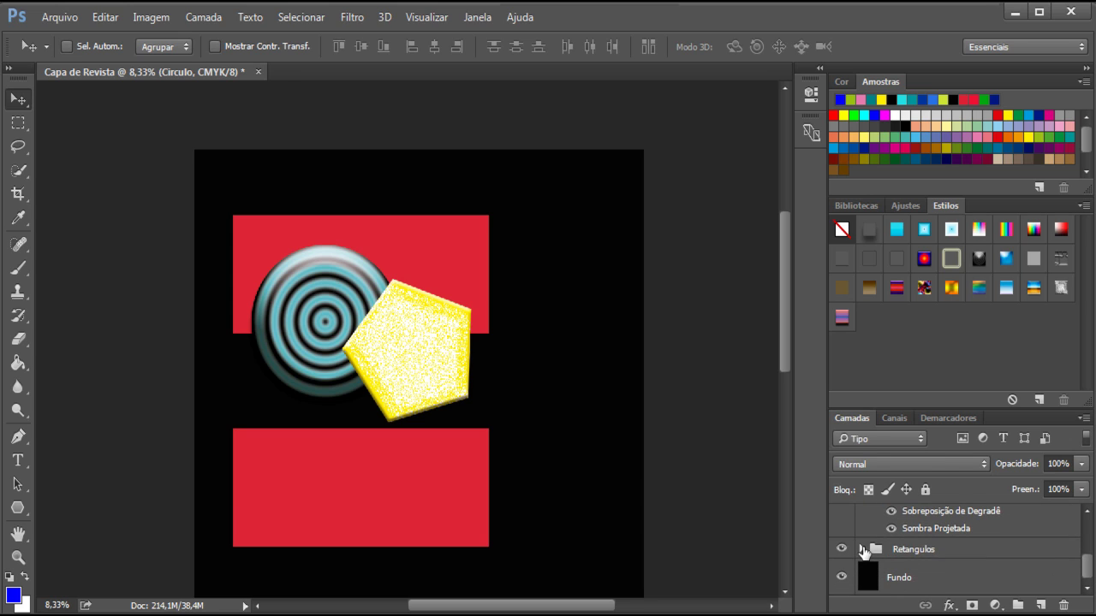
{"action": "left_click", "coordinate": [864, 553]}
{"action": "left_click", "coordinate": [862, 550]}
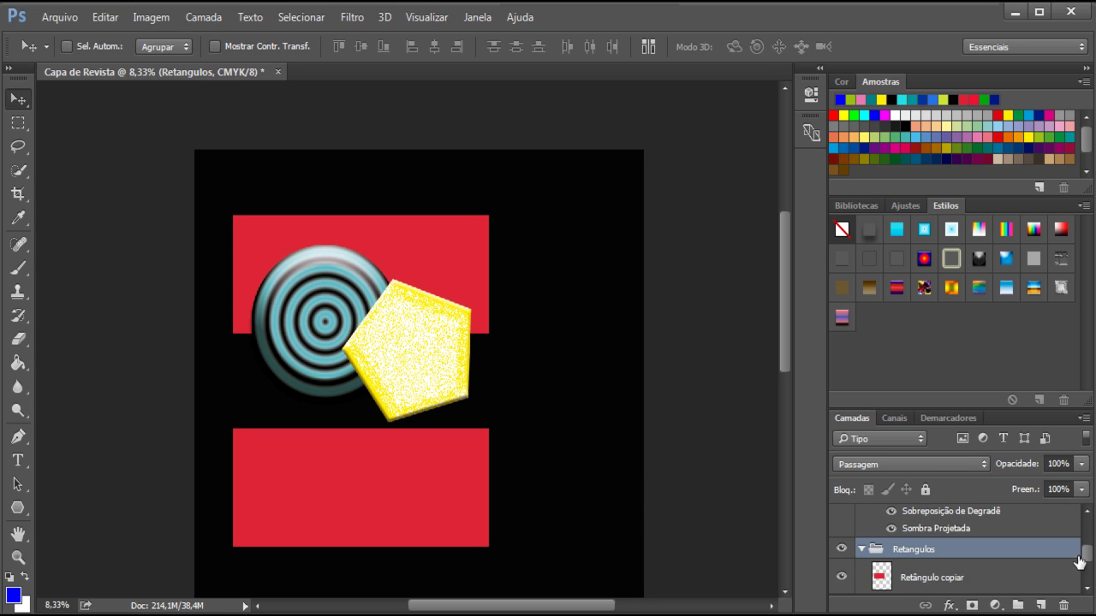
{"action": "scroll", "coordinate": [1050, 574], "scroll_direction": "down", "scroll_amount": 2}
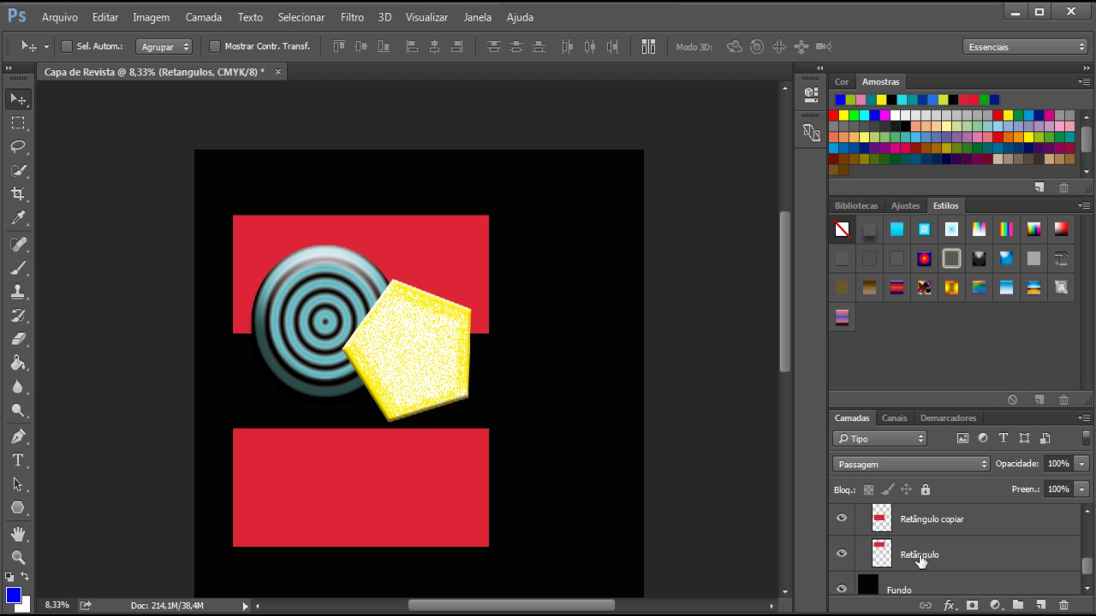
{"action": "left_click", "coordinate": [920, 556]}
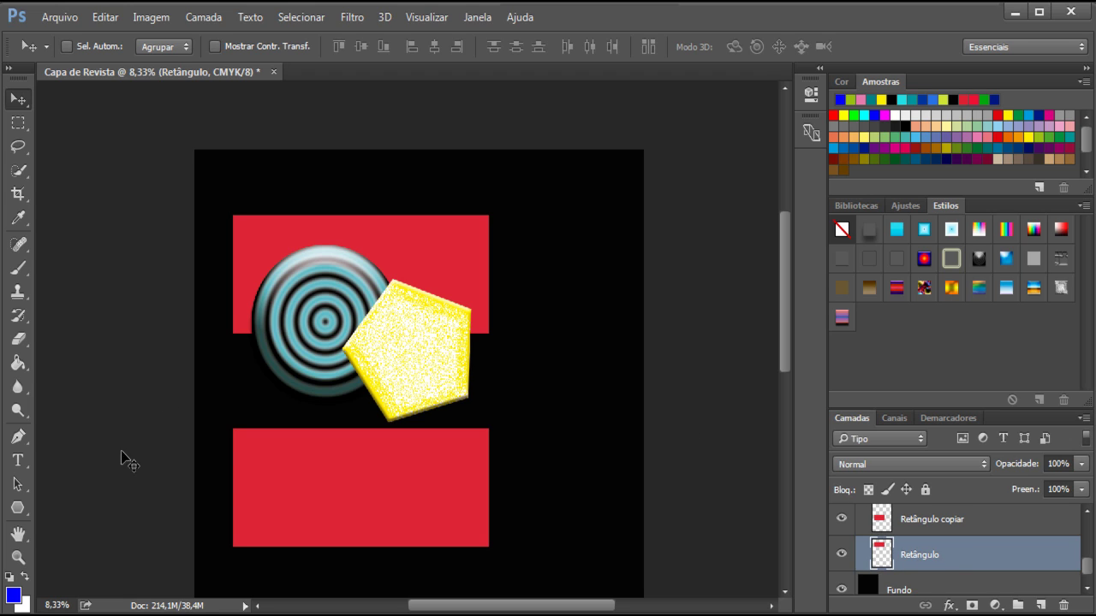
{"action": "left_click", "coordinate": [18, 363]}
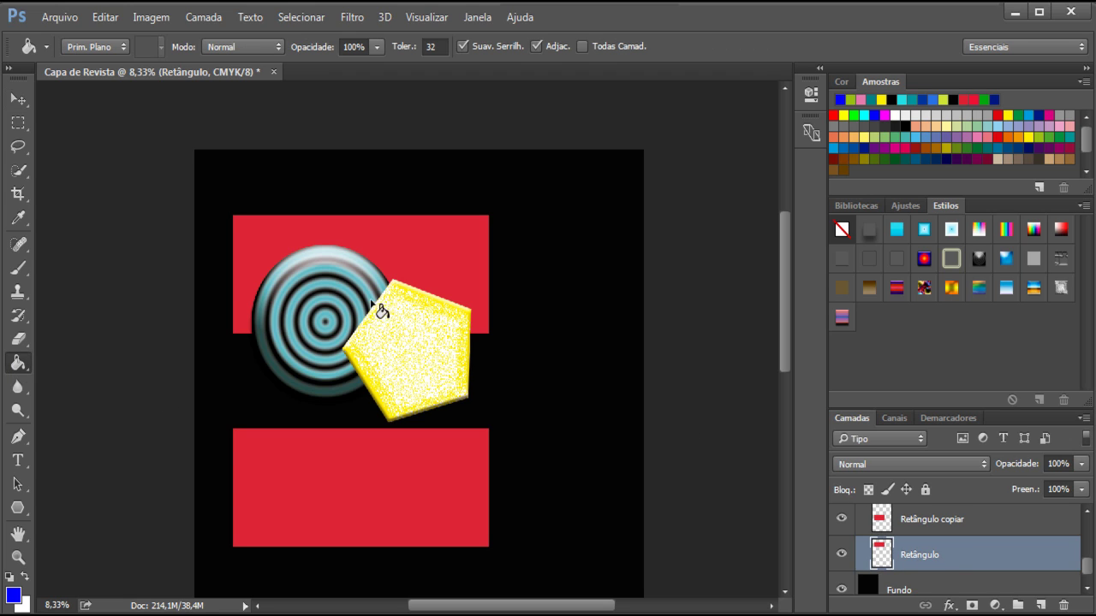
{"action": "left_click", "coordinate": [421, 259]}
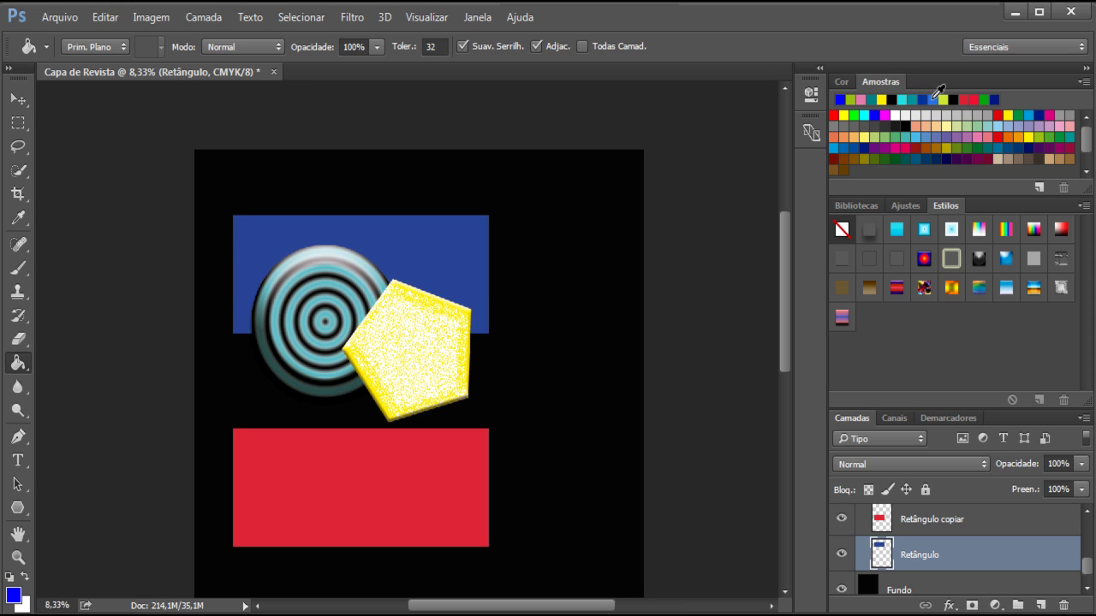